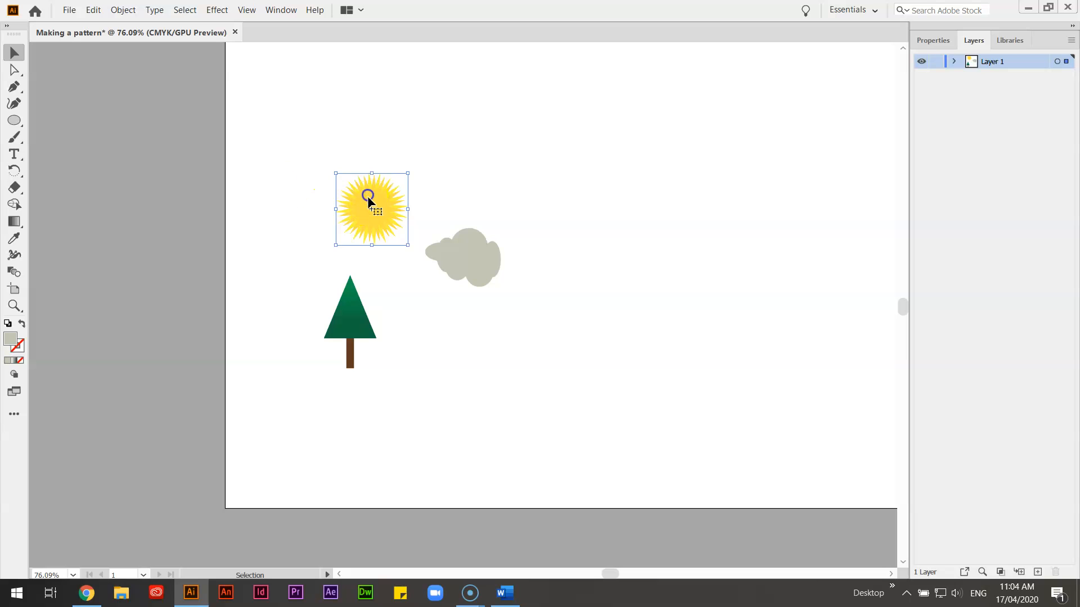
# - Place three copies of the tree in a loose triangle in the empty area beside the cloud
pyautogui.click(354, 324)
pyautogui.moveTo(295, 181); pyautogui.dragTo(496, 413)
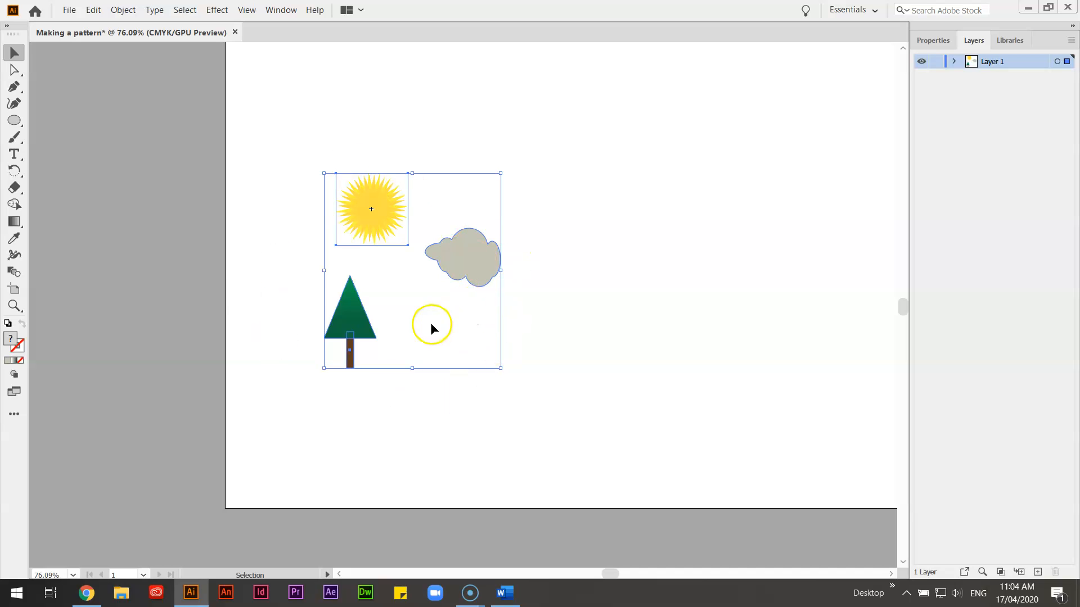
pyautogui.click(234, 296)
pyautogui.moveTo(348, 313); pyautogui.dragTo(726, 225)
pyautogui.moveTo(712, 273); pyautogui.dragTo(619, 255)
pyautogui.moveTo(592, 153); pyautogui.dragTo(748, 389)
pyautogui.click(661, 324)
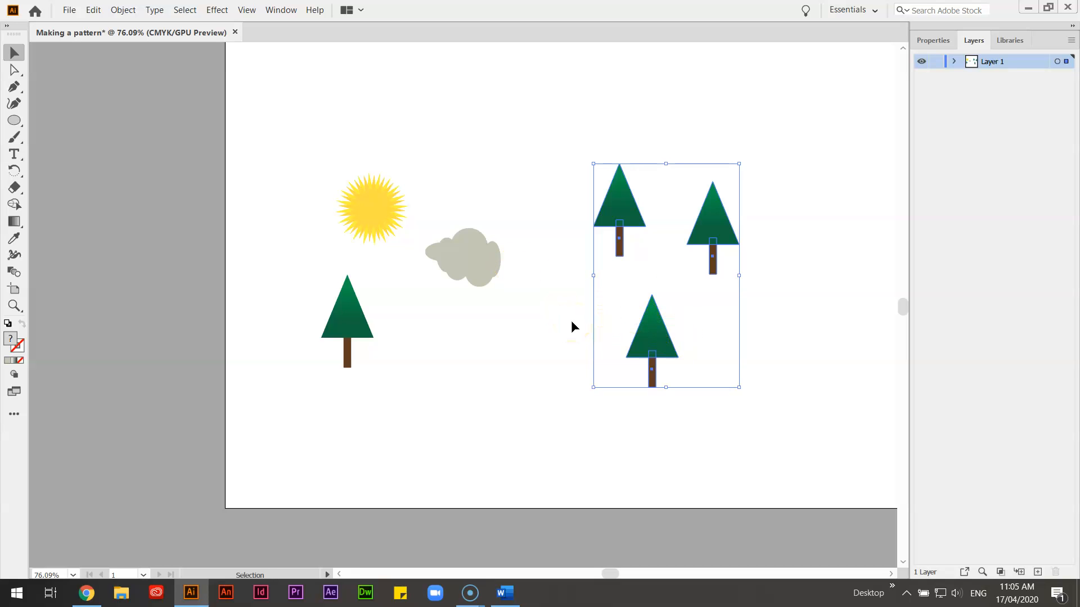
pyautogui.hotkey('ctrl', '-')
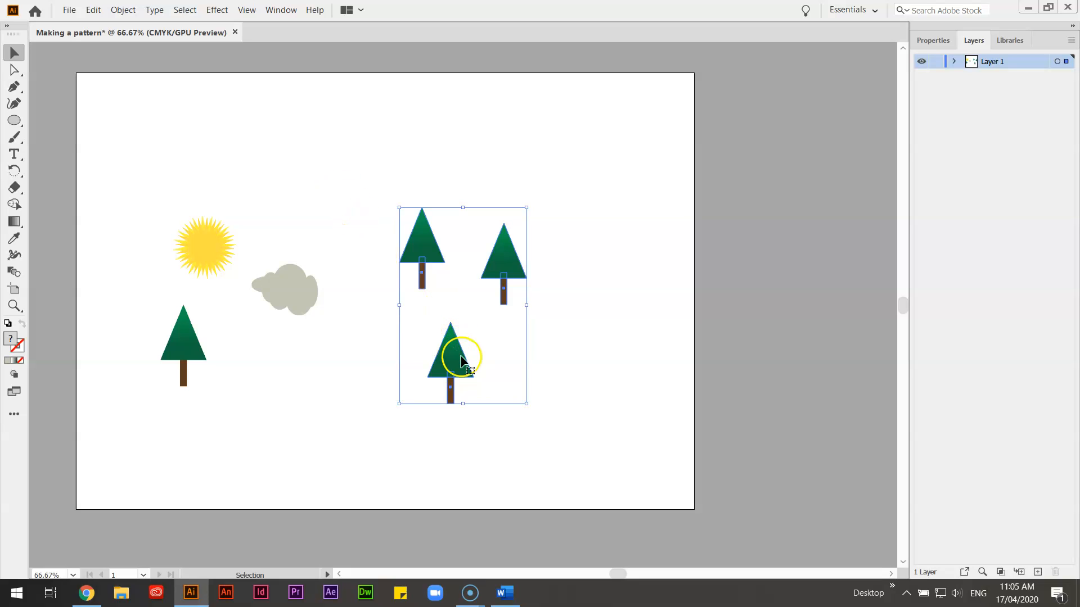
pyautogui.click(376, 178)
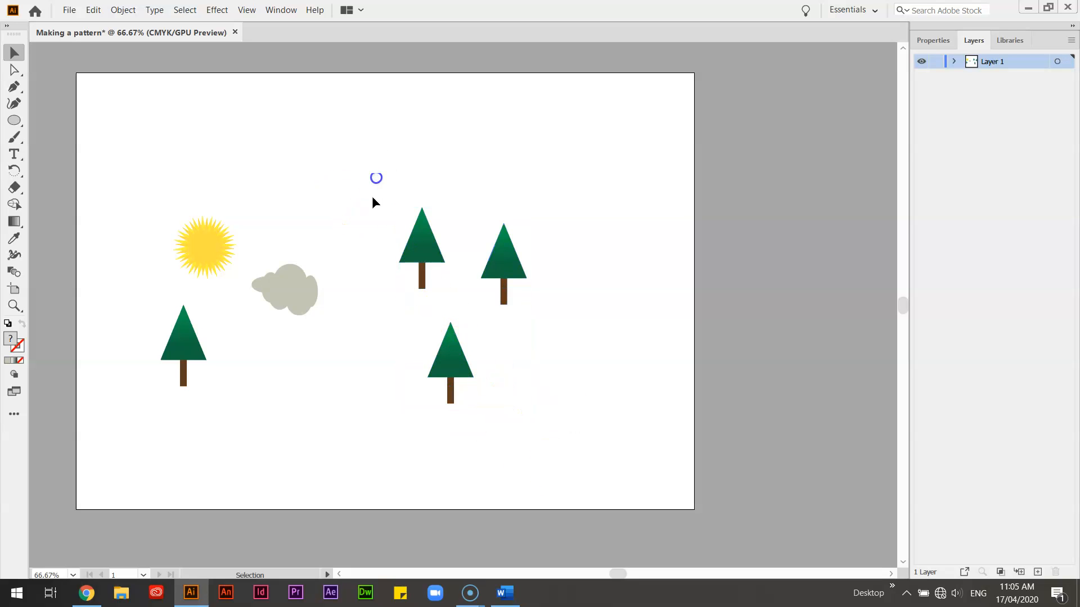
# - Make a new pattern from the original sun, cloud and tree and acknowledge the swatch notice
pyautogui.moveTo(174, 250); pyautogui.dragTo(324, 414)
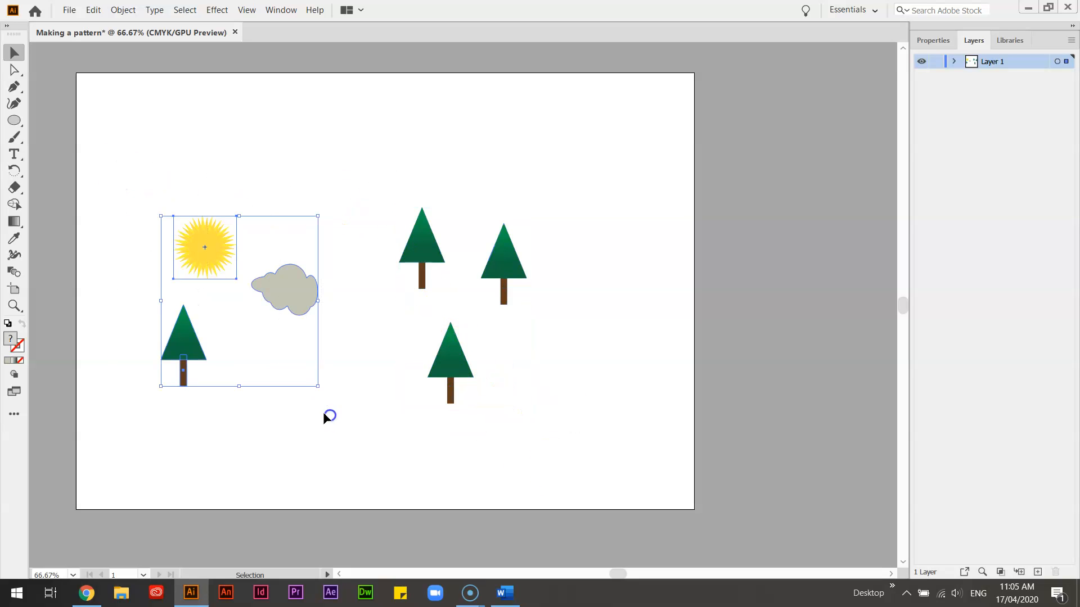
pyautogui.click(126, 13)
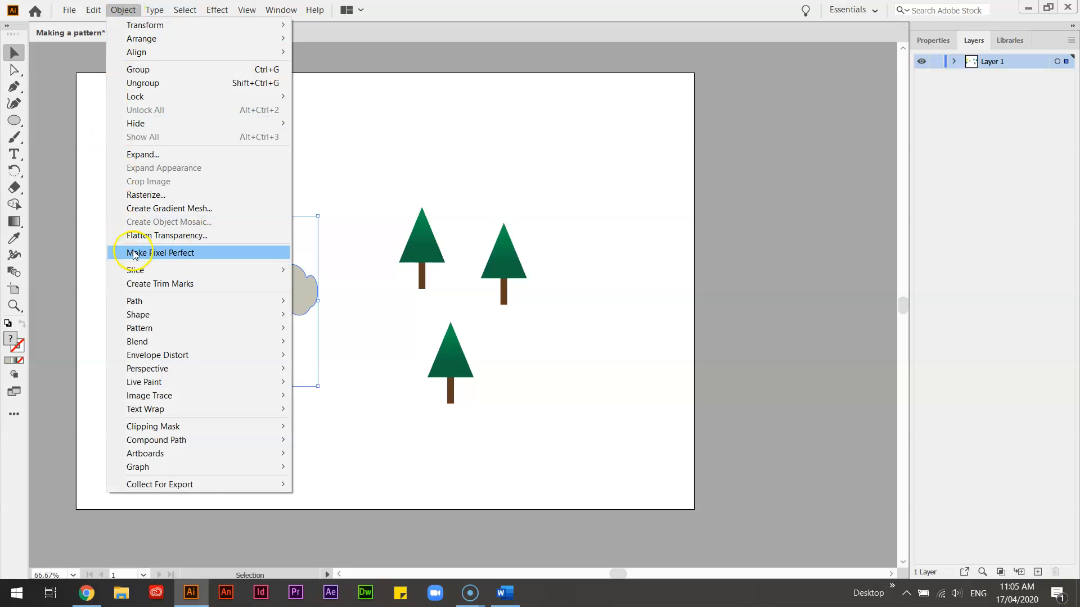
pyautogui.moveTo(151, 332)
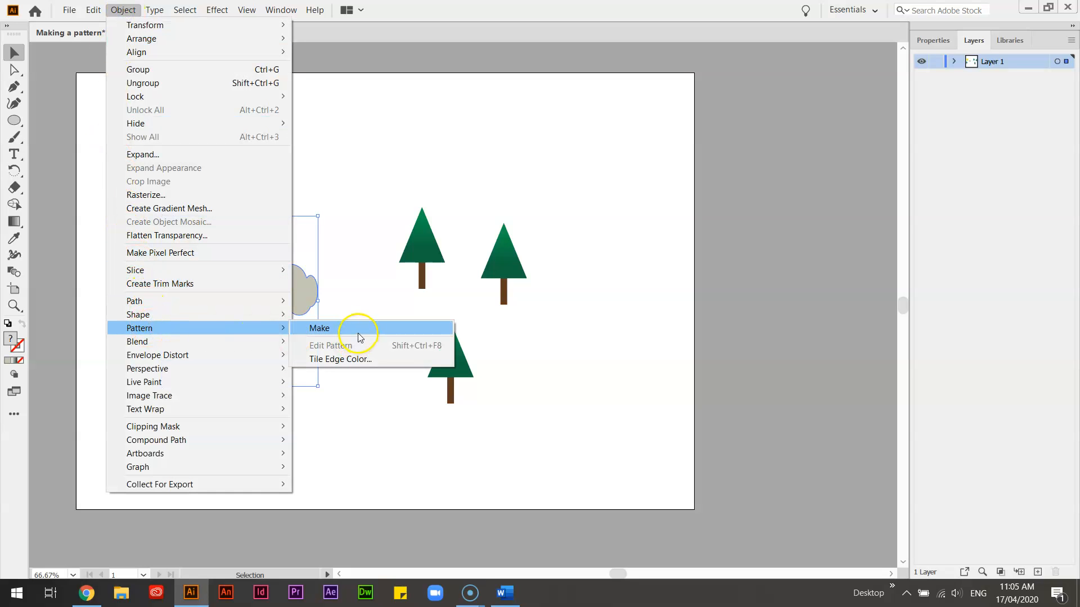
pyautogui.click(359, 330)
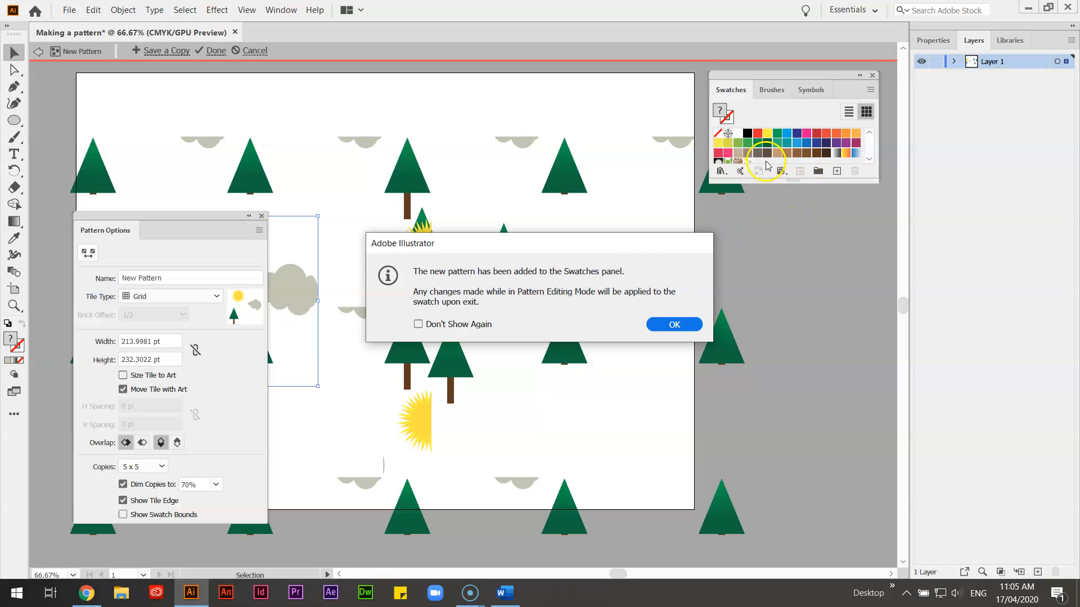
pyautogui.click(668, 328)
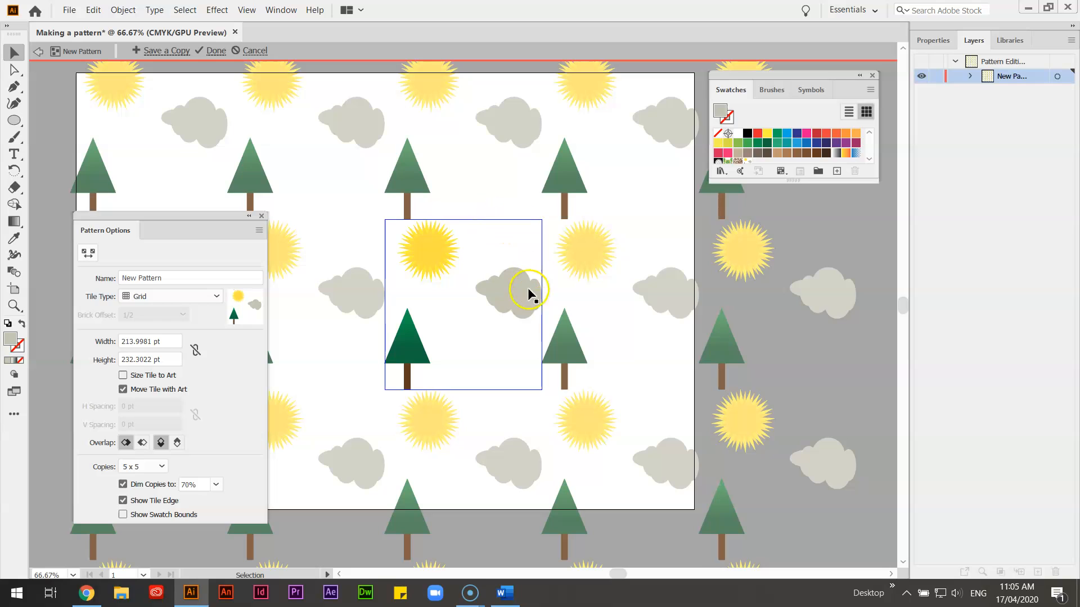
# - Move the tree closer to the middle of the pattern tile and shift the cloud slightly lower
pyautogui.click(411, 354)
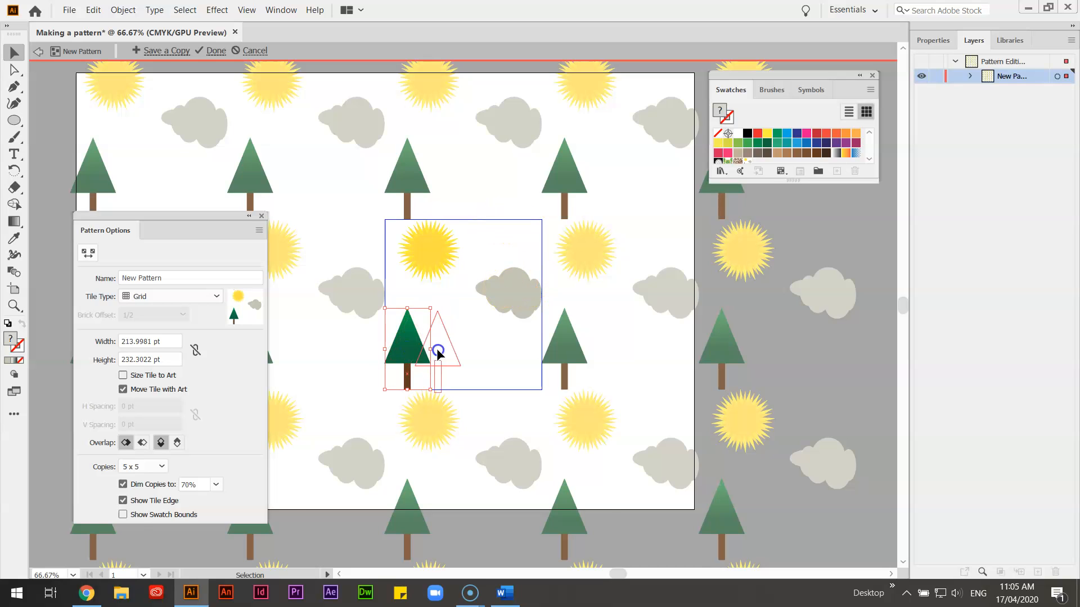
pyautogui.moveTo(439, 350); pyautogui.dragTo(442, 349)
pyautogui.moveTo(514, 281); pyautogui.dragTo(515, 296)
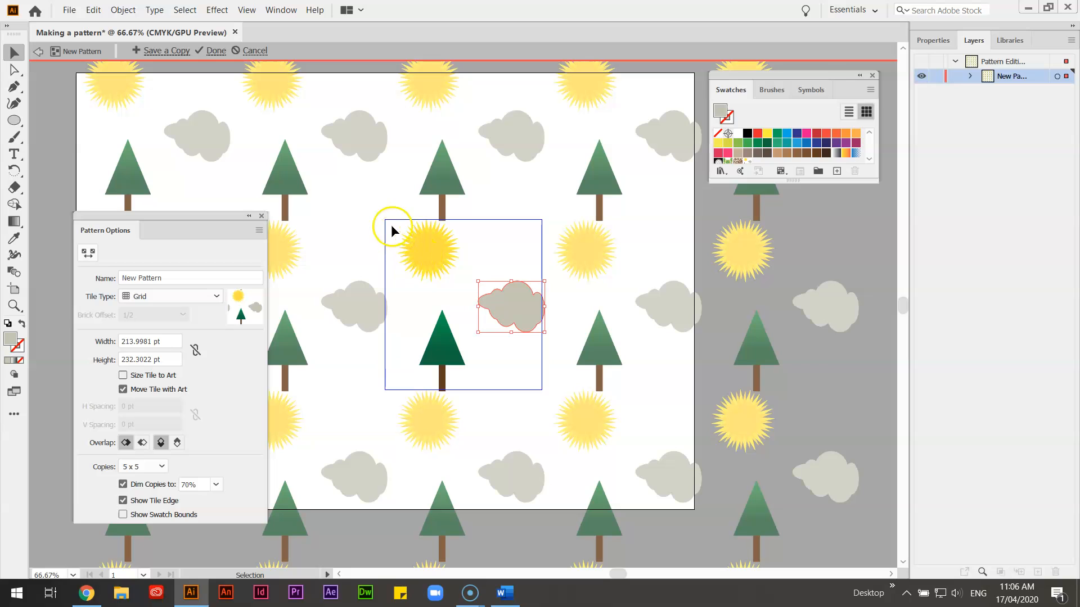
# - Scale all the tile artwork down to about a third and scatter five copies of it across the tile
pyautogui.hotkey('ctrl', 'a')
pyautogui.moveTo(542, 388); pyautogui.dragTo(446, 298)
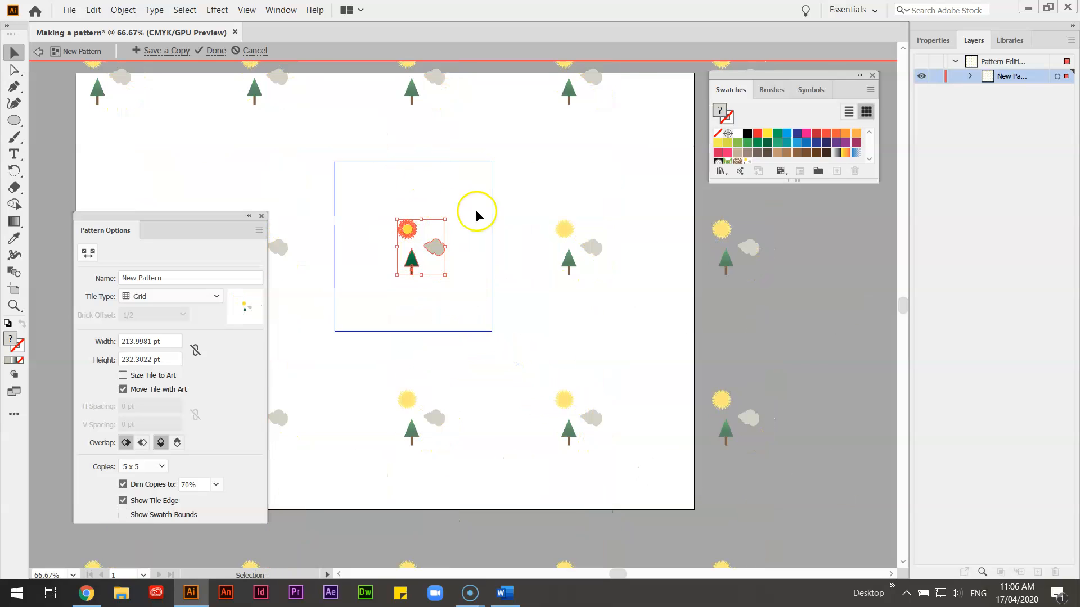
pyautogui.moveTo(434, 245); pyautogui.dragTo(383, 205)
pyautogui.moveTo(384, 205); pyautogui.dragTo(496, 240)
pyautogui.click(433, 316)
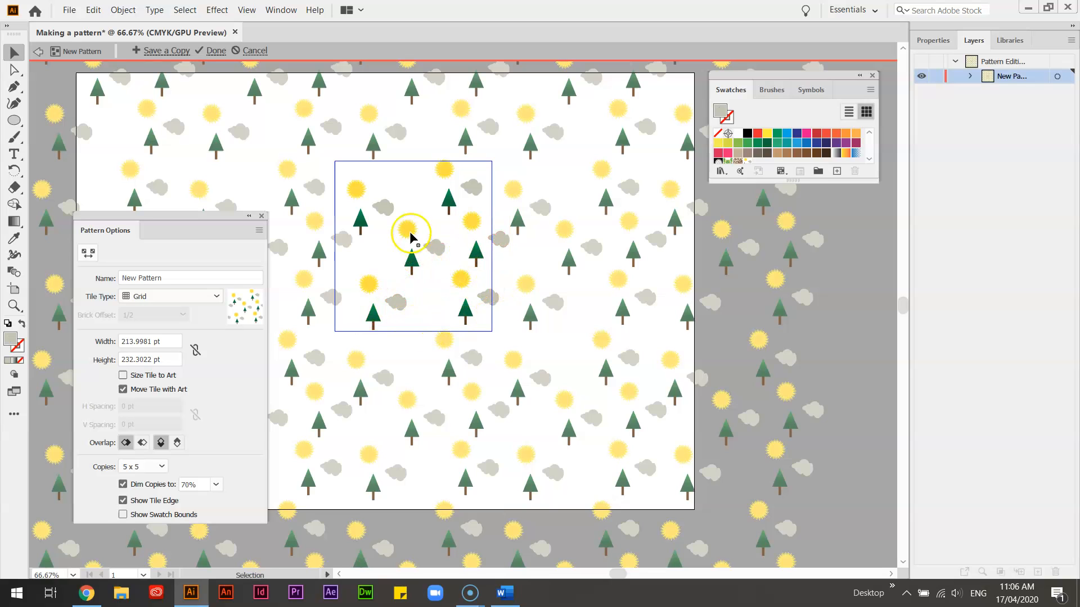
# - Undo the scattered copies and the scaling of the tile artwork
pyautogui.hotkey('ctrl', 'z')
pyautogui.hotkey('ctrl', 'z')
pyautogui.hotkey('ctrl', 'z')
pyautogui.hotkey('ctrl', 'z')
pyautogui.hotkey('ctrl', 'z')
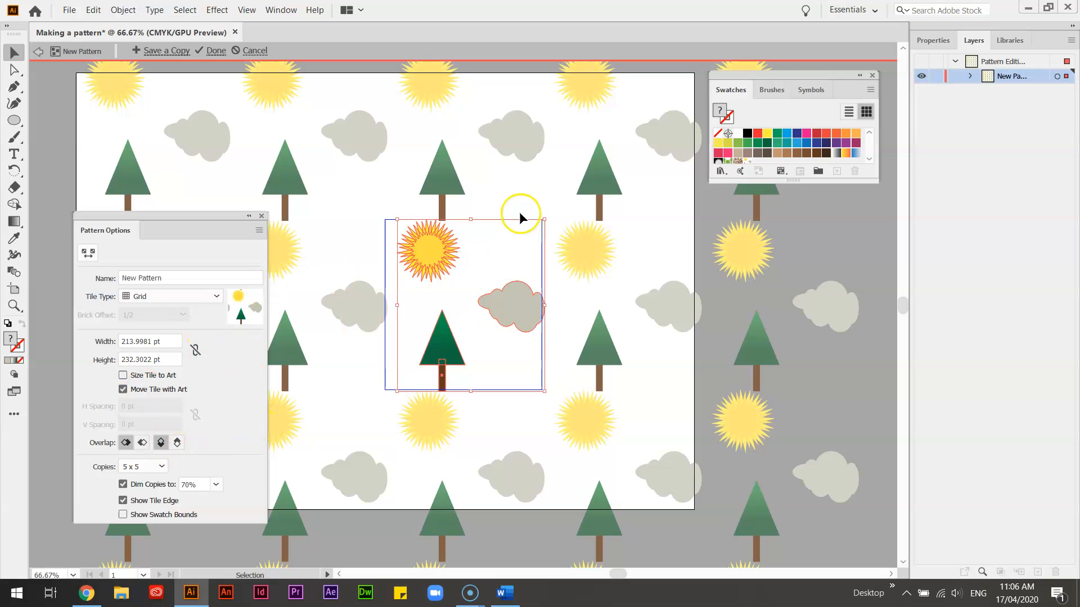
# - Set the tile type to Brick by Row and try brick offsets of 3/4, 2/5 and 4/5 before choosing 1/2
pyautogui.click(133, 298)
pyautogui.click(162, 321)
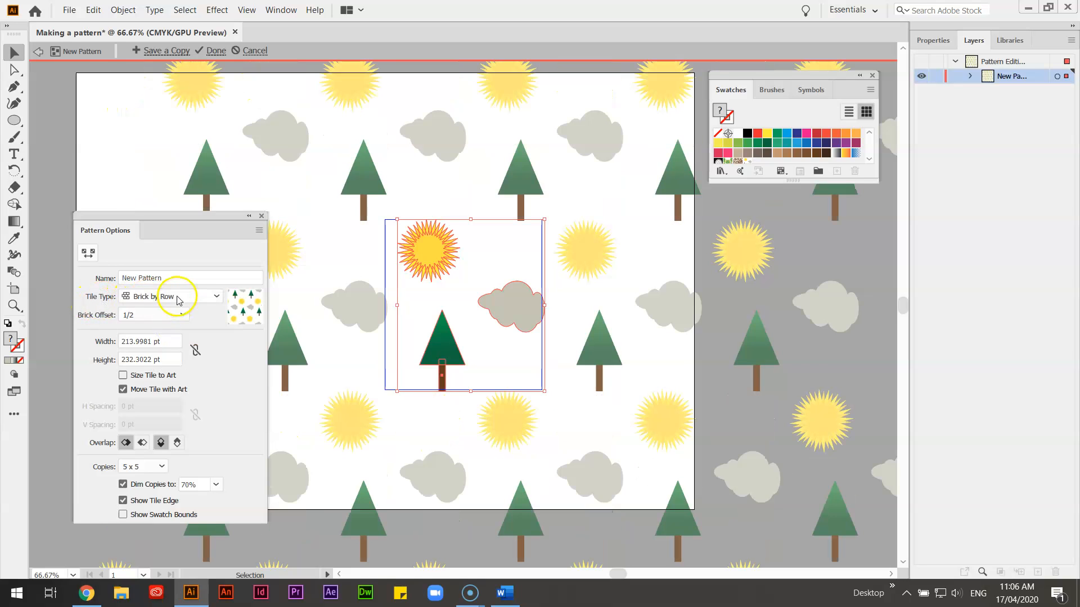
pyautogui.click(160, 314)
pyautogui.click(149, 387)
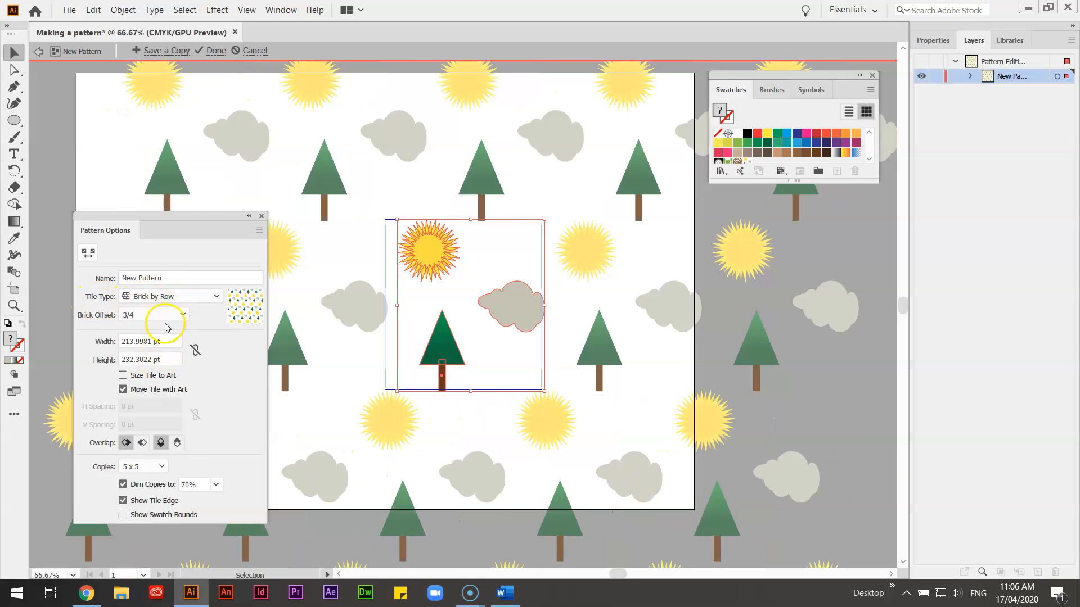
pyautogui.click(166, 315)
pyautogui.click(150, 413)
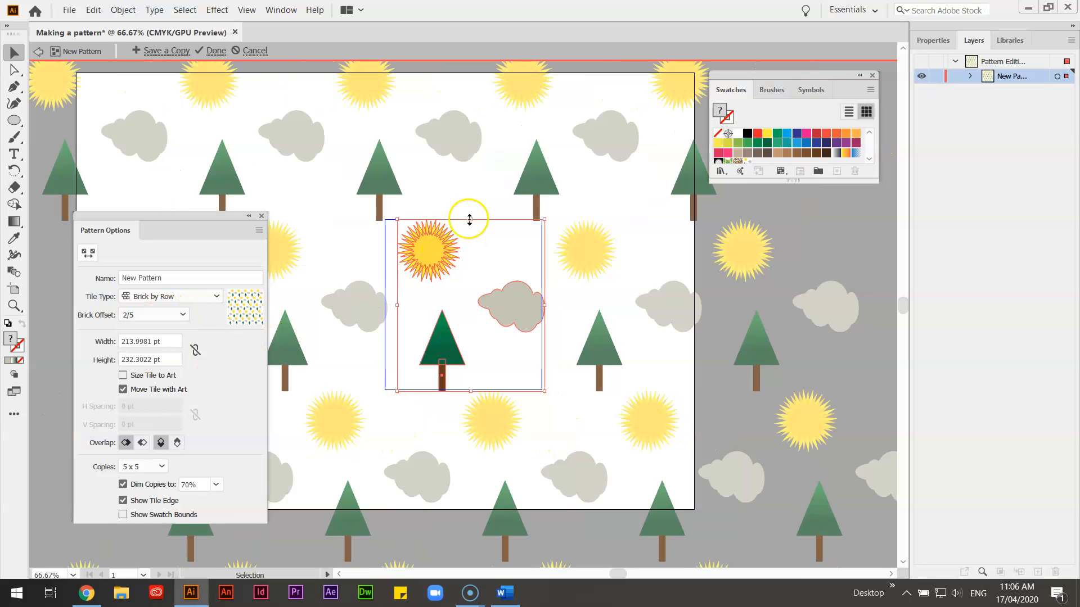
pyautogui.click(149, 315)
pyautogui.click(143, 447)
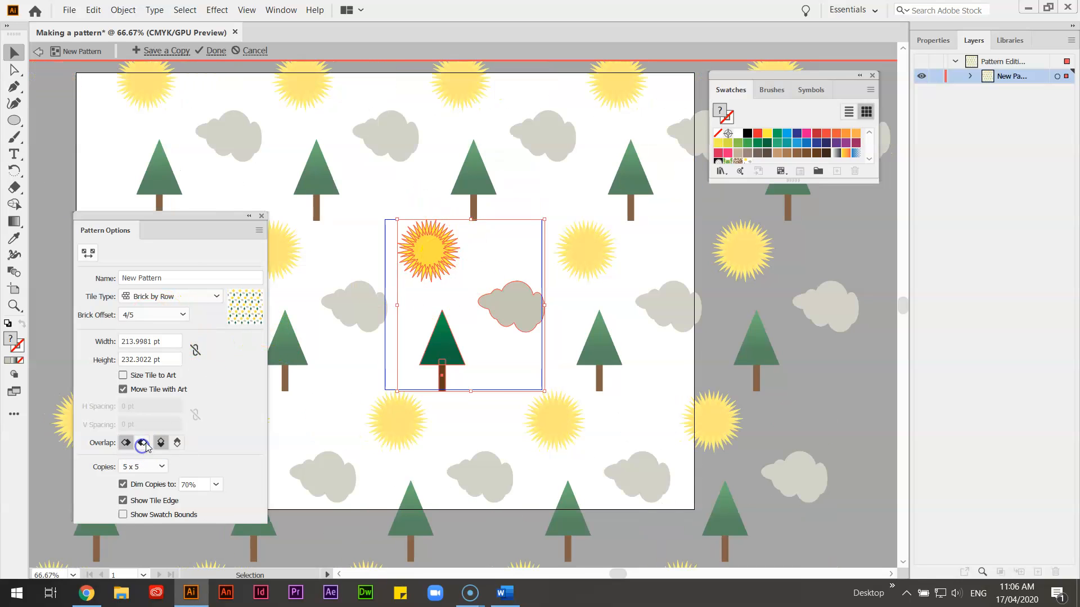
pyautogui.click(151, 321)
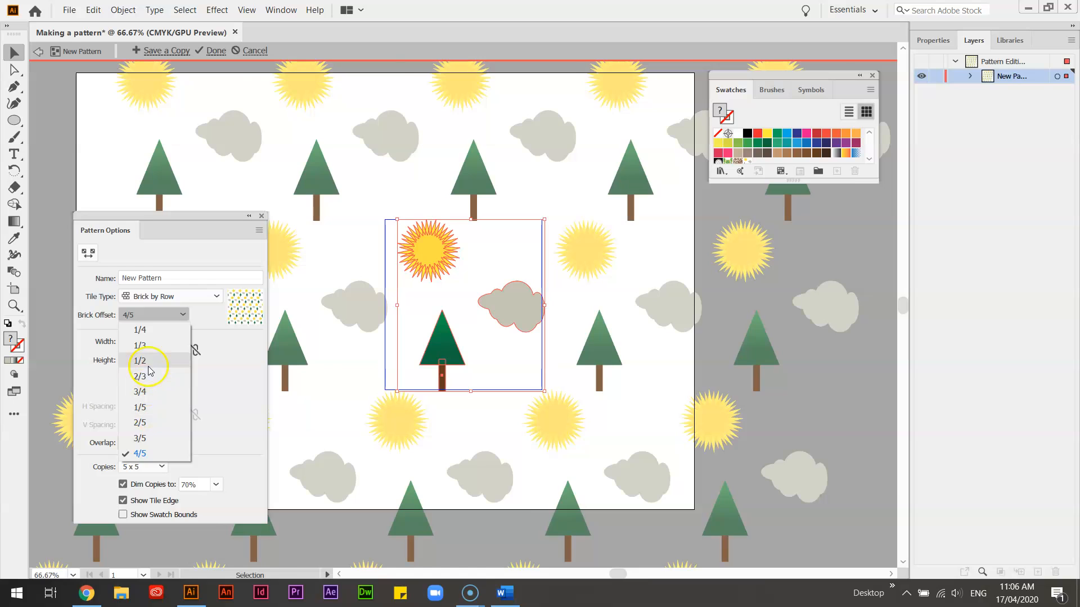
pyautogui.click(155, 324)
# - Try the Brick by Column tile type, and switch the pattern to Hex by Column
pyautogui.click(163, 302)
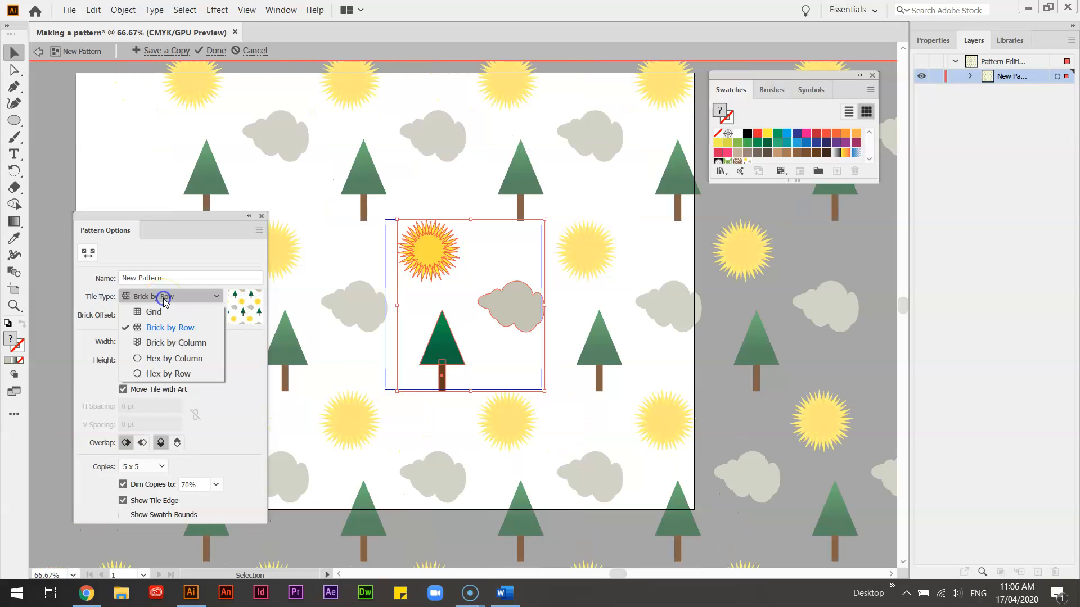
pyautogui.click(166, 340)
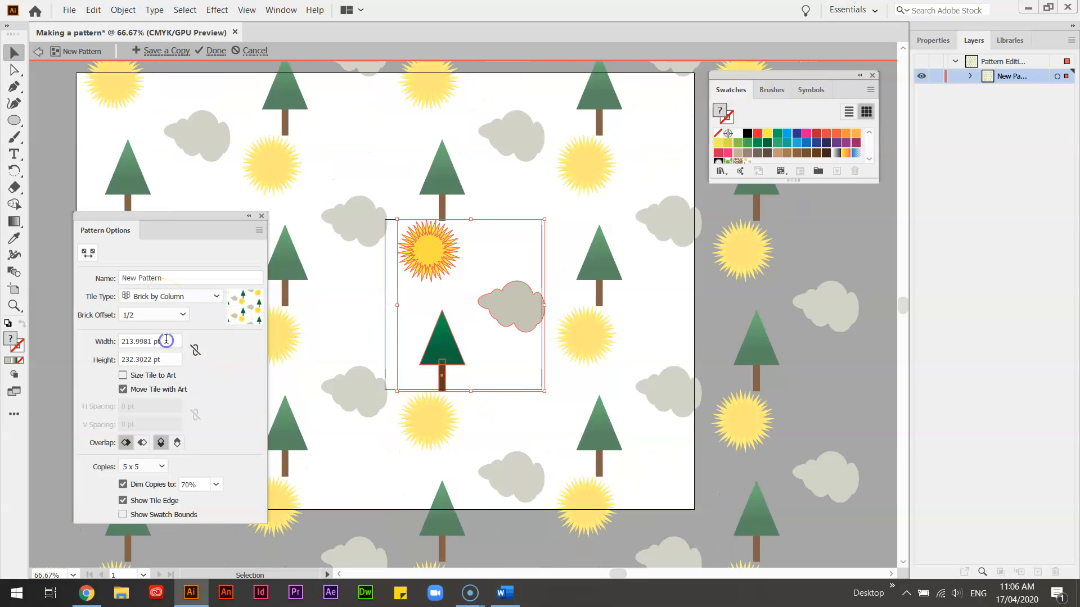
pyautogui.click(178, 294)
pyautogui.click(180, 360)
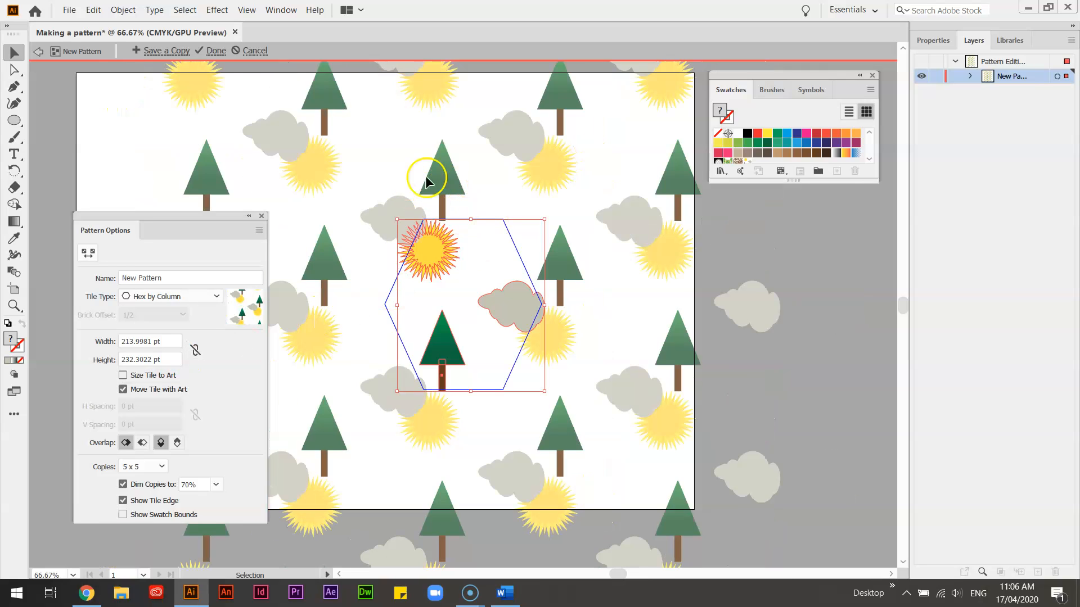
# - Rearrange the hexagonal tile with the tree near the centre, the sun at the upper edge and the cloud beside the tree
pyautogui.moveTo(430, 250); pyautogui.dragTo(475, 253)
pyautogui.moveTo(453, 319); pyautogui.dragTo(531, 322)
pyautogui.moveTo(472, 253); pyautogui.dragTo(487, 226)
pyautogui.moveTo(431, 309); pyautogui.dragTo(454, 306)
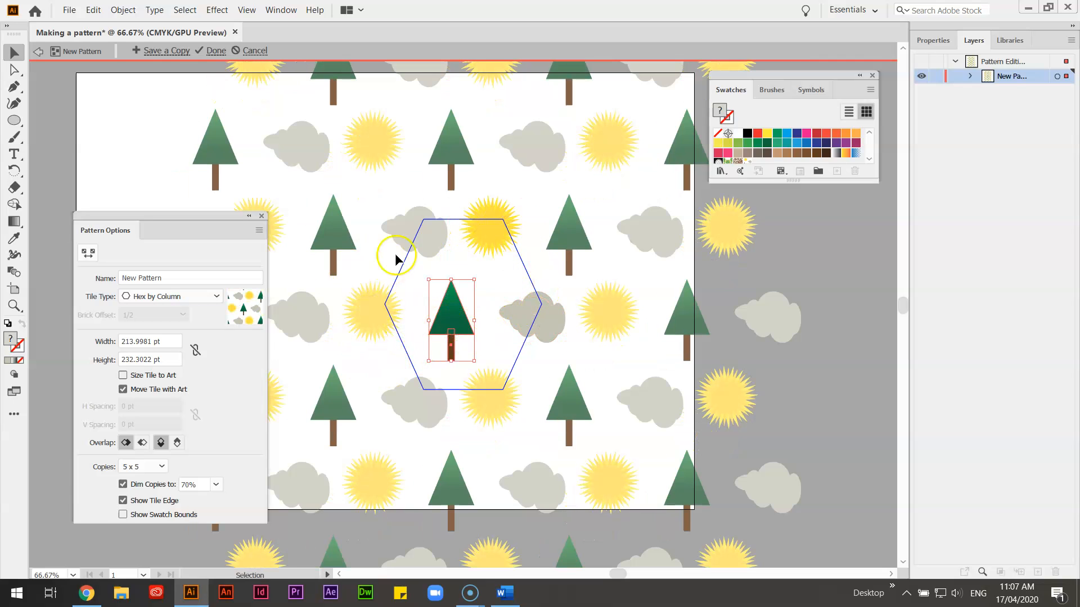
# - Set the tile type to Grid and rearrange it with the tree and sun side by side above the cloud
pyautogui.click(155, 297)
pyautogui.click(159, 310)
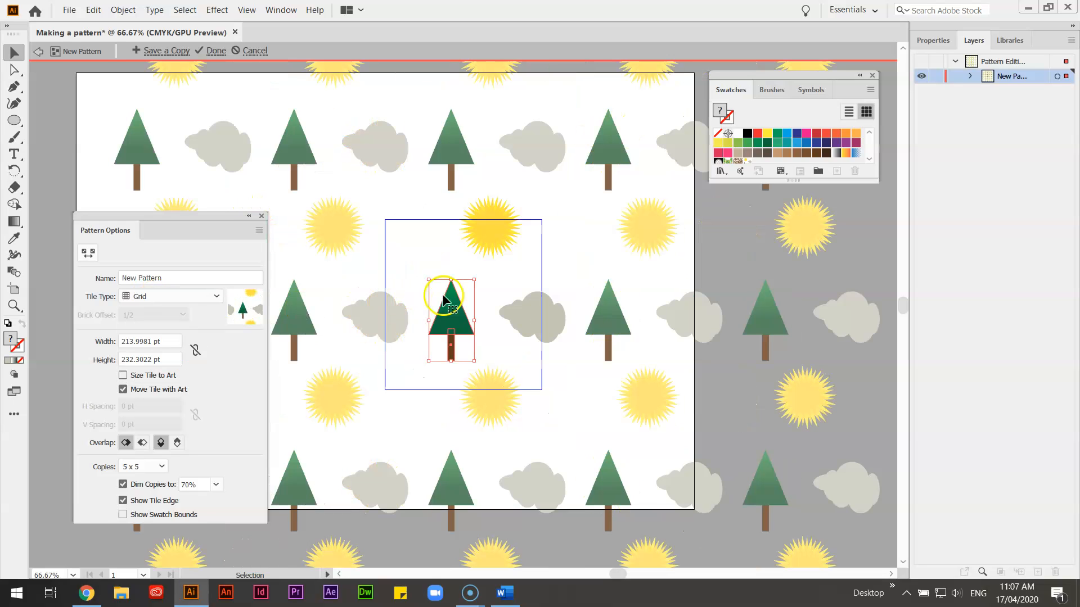
pyautogui.moveTo(446, 308); pyautogui.dragTo(420, 276)
pyautogui.moveTo(517, 298); pyautogui.dragTo(501, 320)
pyautogui.moveTo(484, 242); pyautogui.dragTo(502, 259)
pyautogui.moveTo(429, 275); pyautogui.dragTo(439, 262)
# - Set the tile type to Hex by Column, rebalance the tree, sun and cloud within the hexagon, and finish pattern editing
pyautogui.click(169, 297)
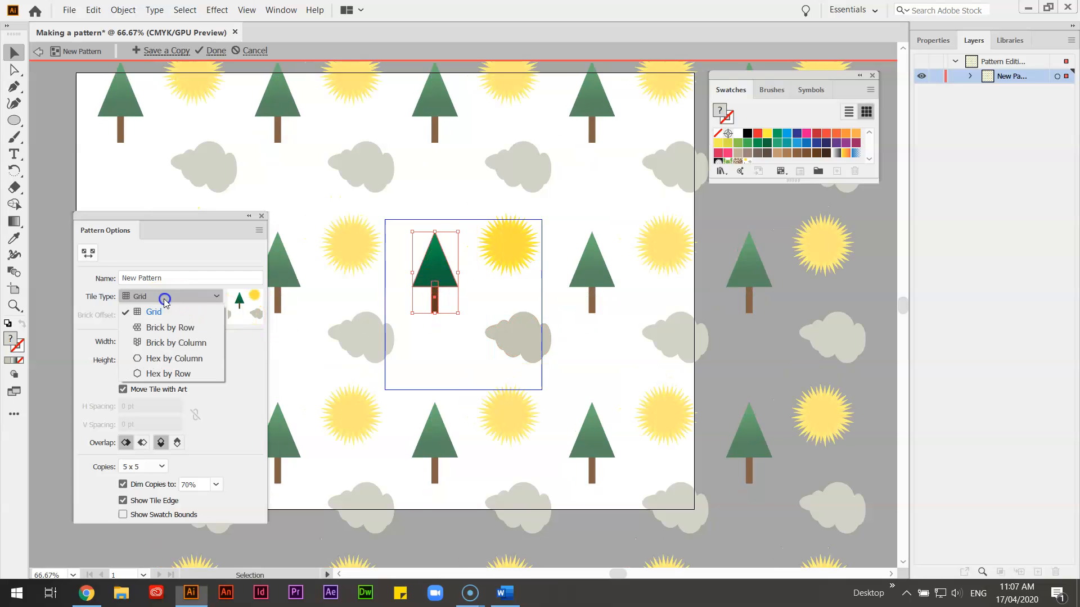
pyautogui.click(171, 359)
pyautogui.moveTo(435, 271); pyautogui.dragTo(445, 310)
pyautogui.moveTo(499, 259); pyautogui.dragTo(499, 258)
pyautogui.moveTo(514, 329); pyautogui.dragTo(512, 331)
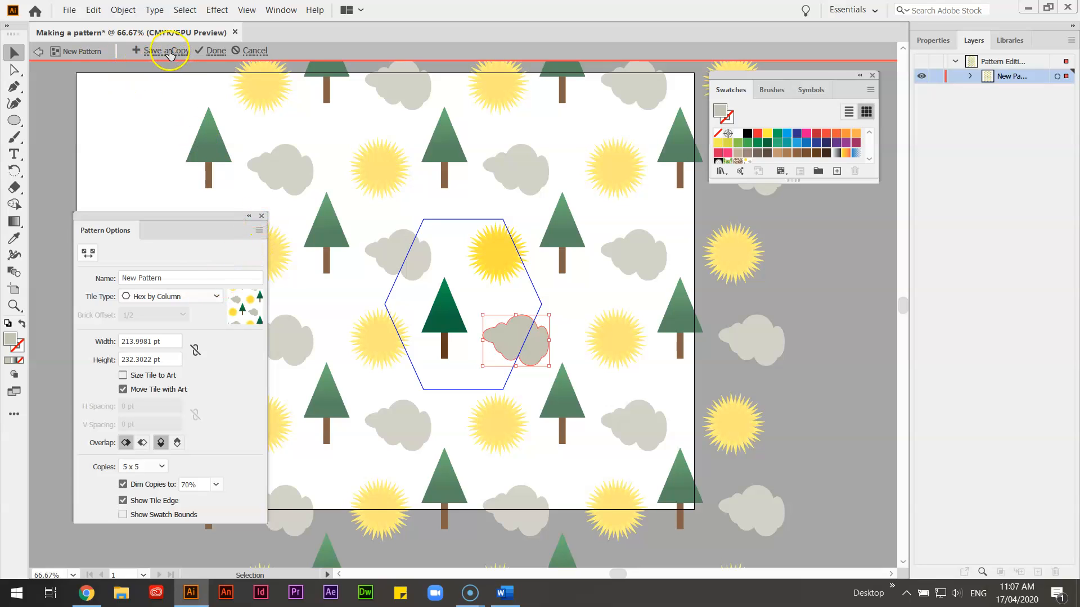
pyautogui.click(214, 53)
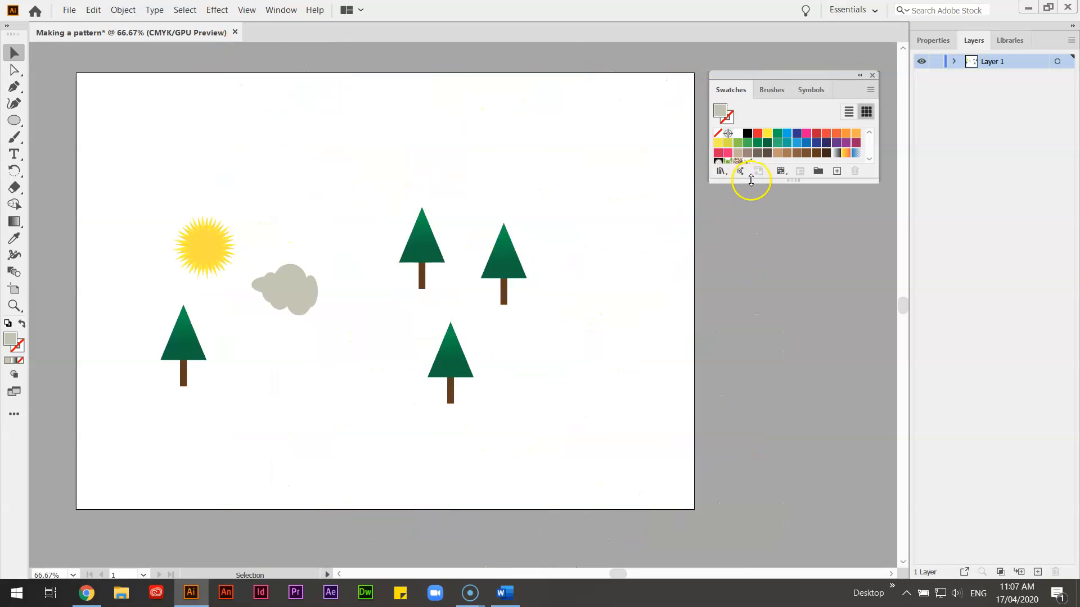
# - Draw a wide rectangle along the artboard's upper edge and fill it with the new sun, cloud and tree pattern swatch
pyautogui.scroll(-2, 749, 157)
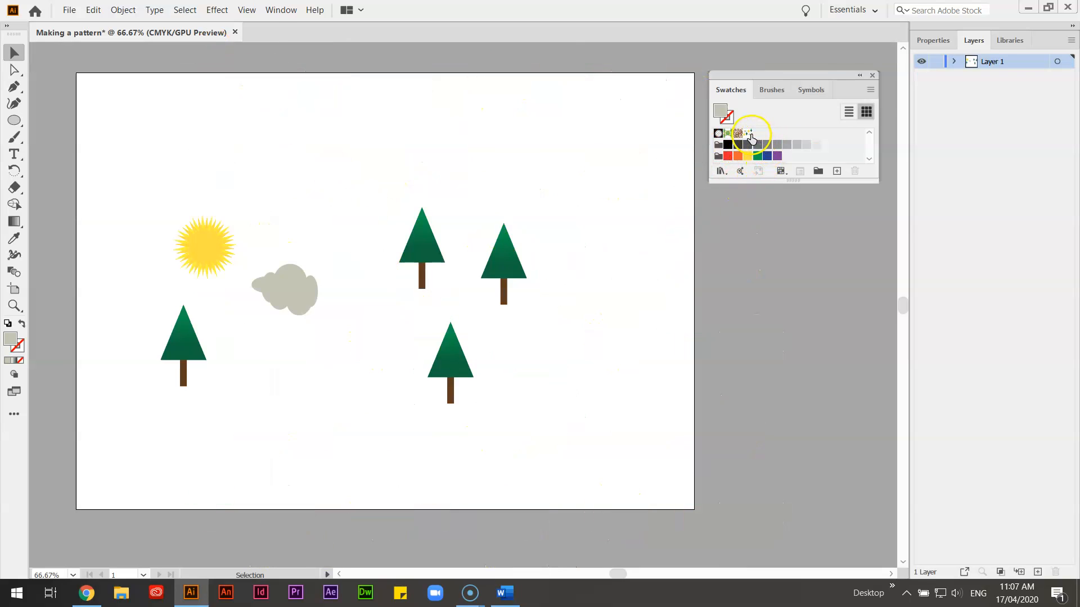
pyautogui.click(15, 121)
pyautogui.moveTo(16, 123); pyautogui.dragTo(79, 119)
pyautogui.moveTo(368, 76); pyautogui.dragTo(666, 193)
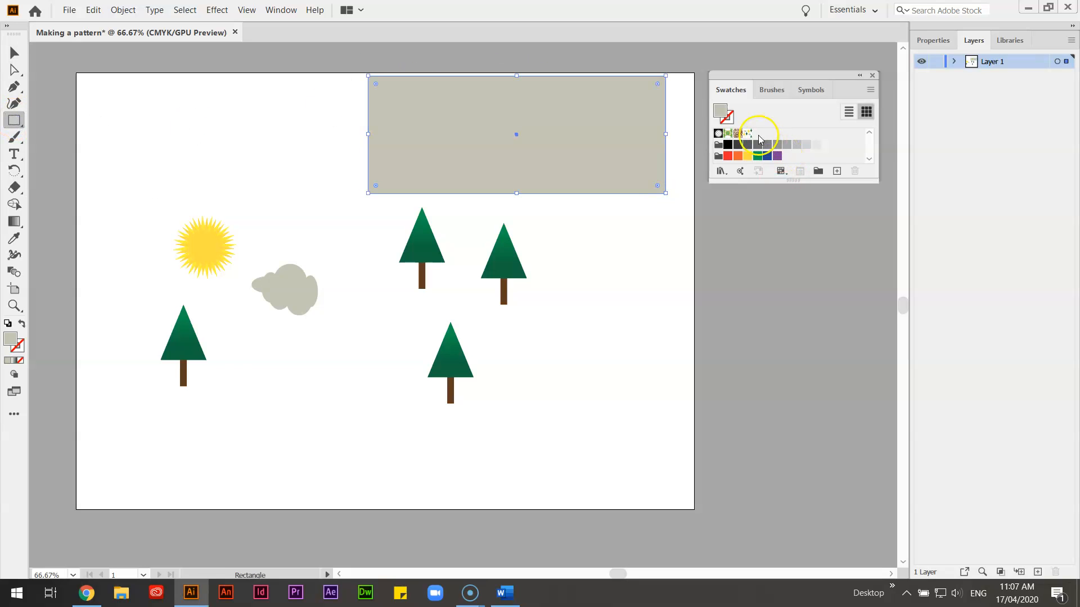
pyautogui.click(747, 134)
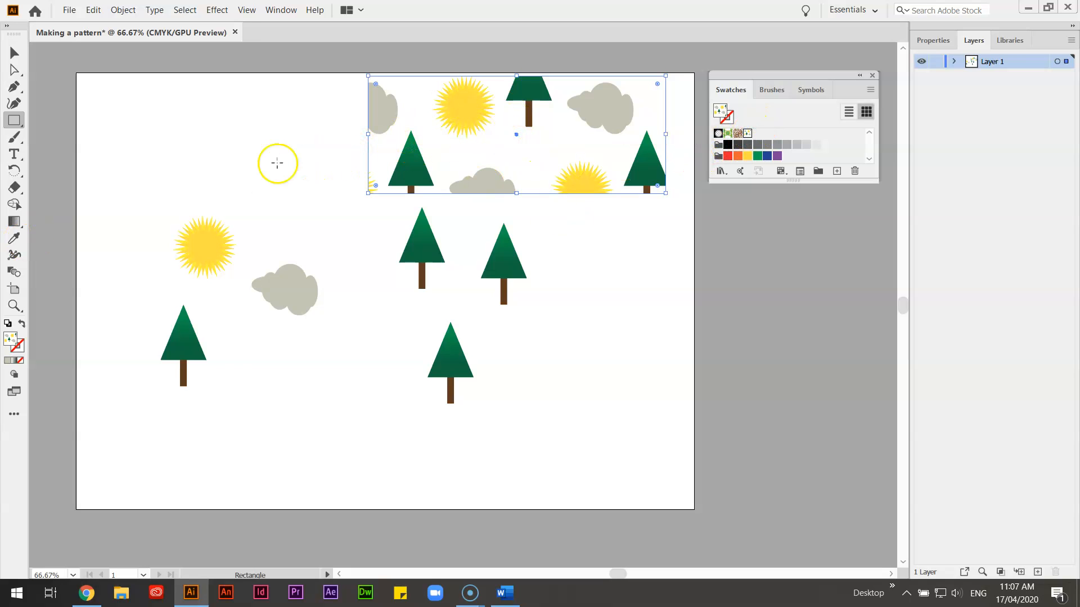
# - Try stretching the pattern-filled rectangle over most of the artboard, and undo that resize
pyautogui.click(14, 52)
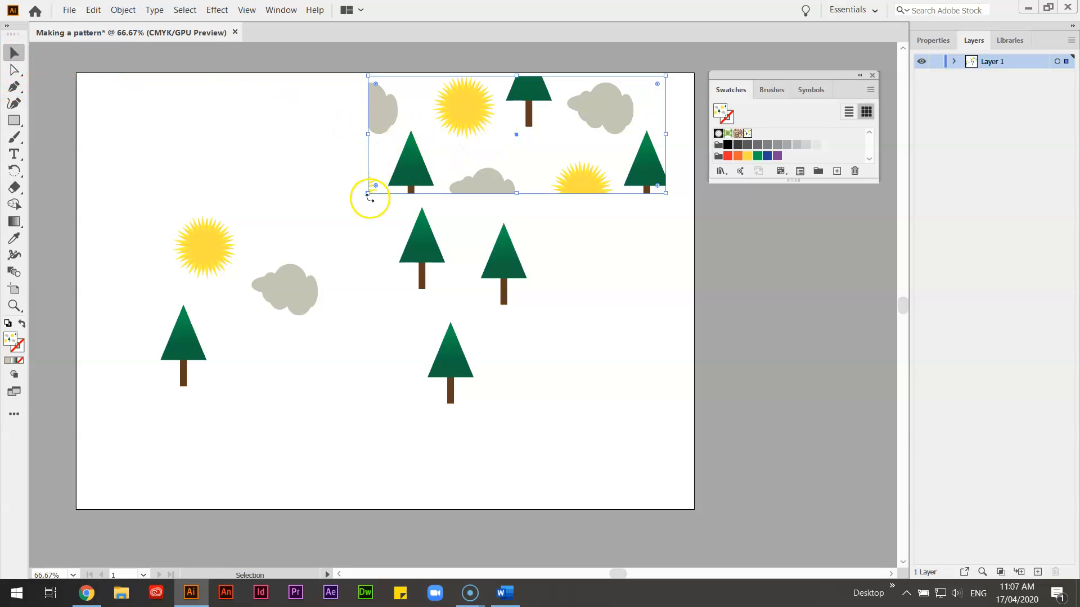
pyautogui.moveTo(369, 193); pyautogui.dragTo(75, 509)
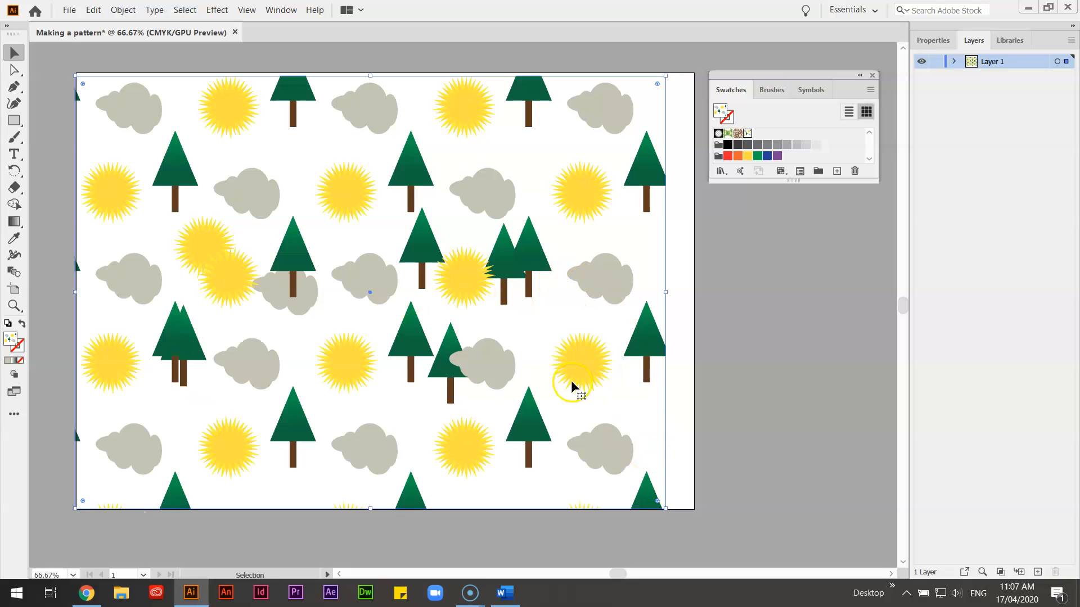
pyautogui.hotkey('ctrl', 'z')
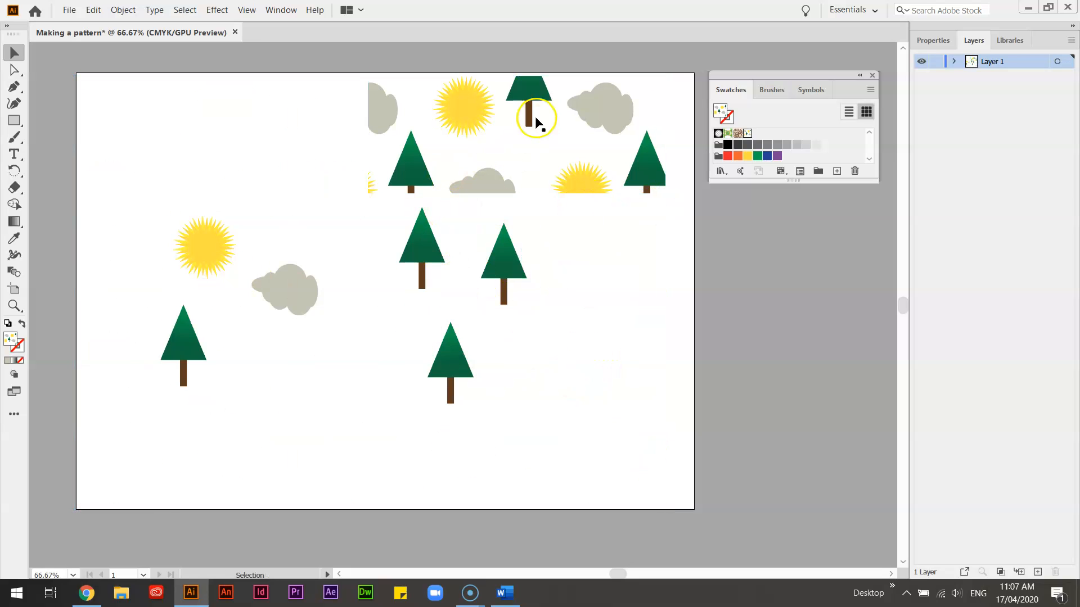
# - Shift the pattern-filled rectangle over the artboard's right edge and move the loose sun, cloud and trees off the artboard
pyautogui.moveTo(474, 111); pyautogui.dragTo(635, 225)
pyautogui.moveTo(100, 156); pyautogui.dragTo(484, 363)
pyautogui.moveTo(509, 270); pyautogui.dragTo(68, 540)
# - Draw a rectangle covering the whole artboard and fill it with a pale yellow-green colour
pyautogui.click(14, 120)
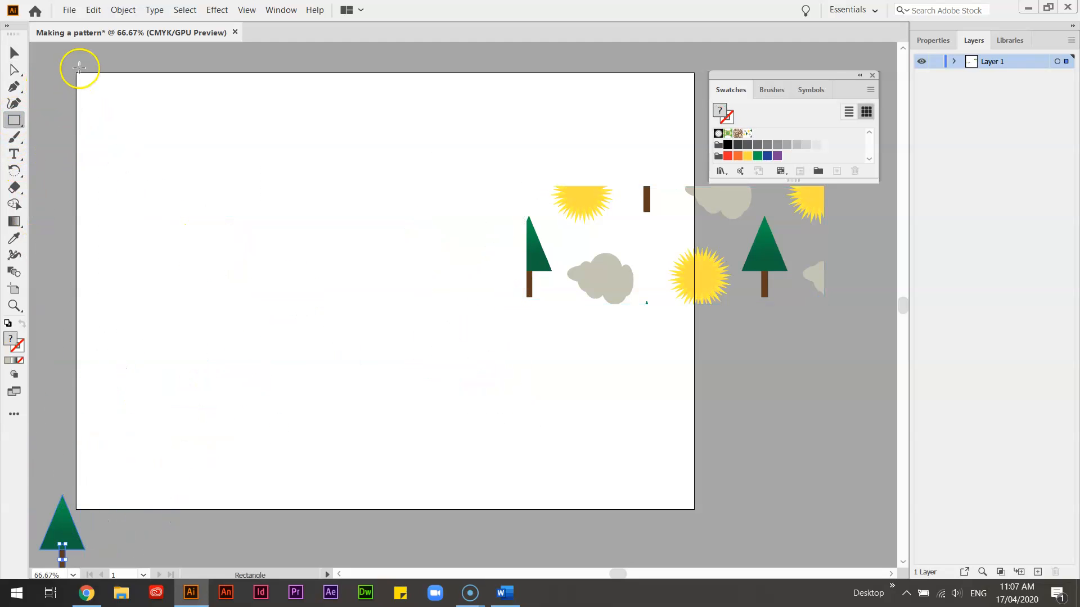
pyautogui.moveTo(77, 73)
pyautogui.mouseDown()
pyautogui.moveTo(169, 157)
pyautogui.moveTo(645, 412)
pyautogui.moveTo(695, 510)
pyautogui.mouseUp()
pyautogui.click(20, 360)
pyautogui.doubleClick(11, 339)
pyautogui.moveTo(218, 194); pyautogui.dragTo(220, 197)
pyautogui.moveTo(63, 94); pyautogui.dragTo(51, 58)
pyautogui.click(342, 54)
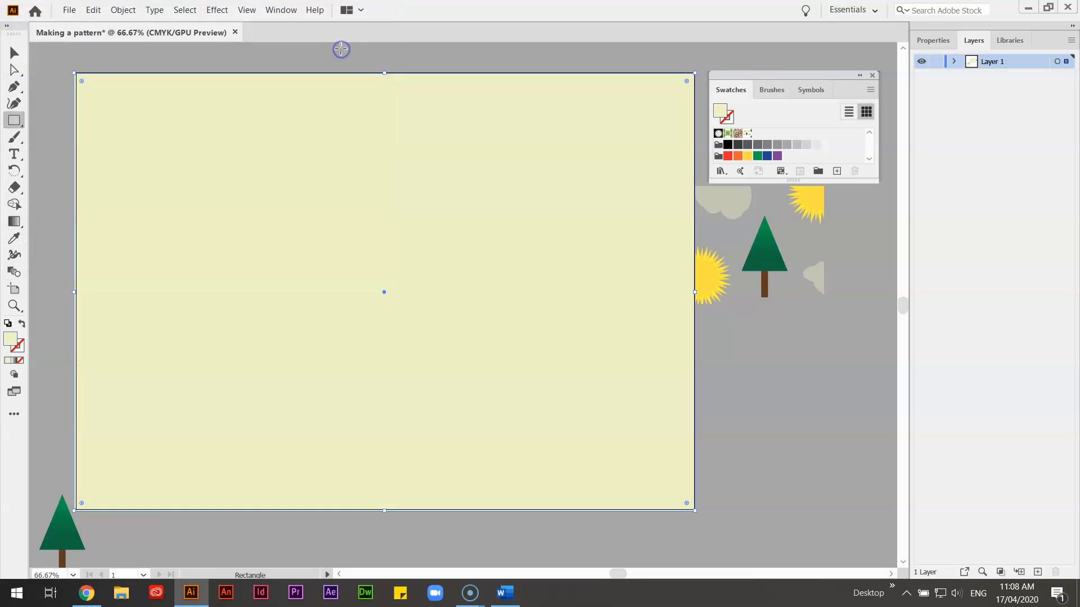
# - Move the pattern-filled rectangle onto the yellow-green background and bring it to the front
pyautogui.click(14, 53)
pyautogui.moveTo(762, 241); pyautogui.dragTo(413, 312)
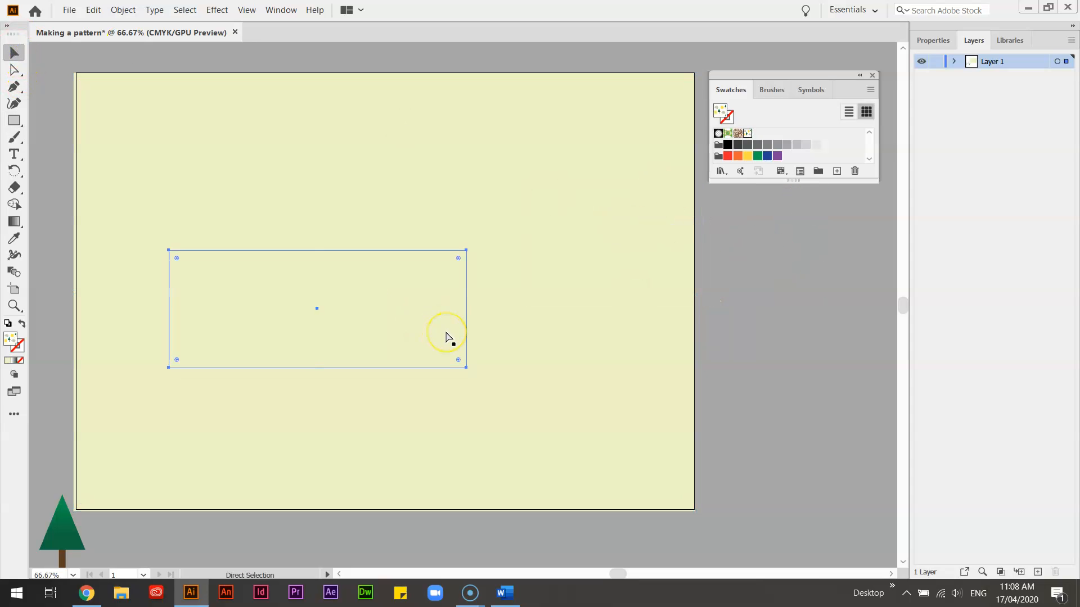
pyautogui.hotkey('ctrl', 'shift', ']')
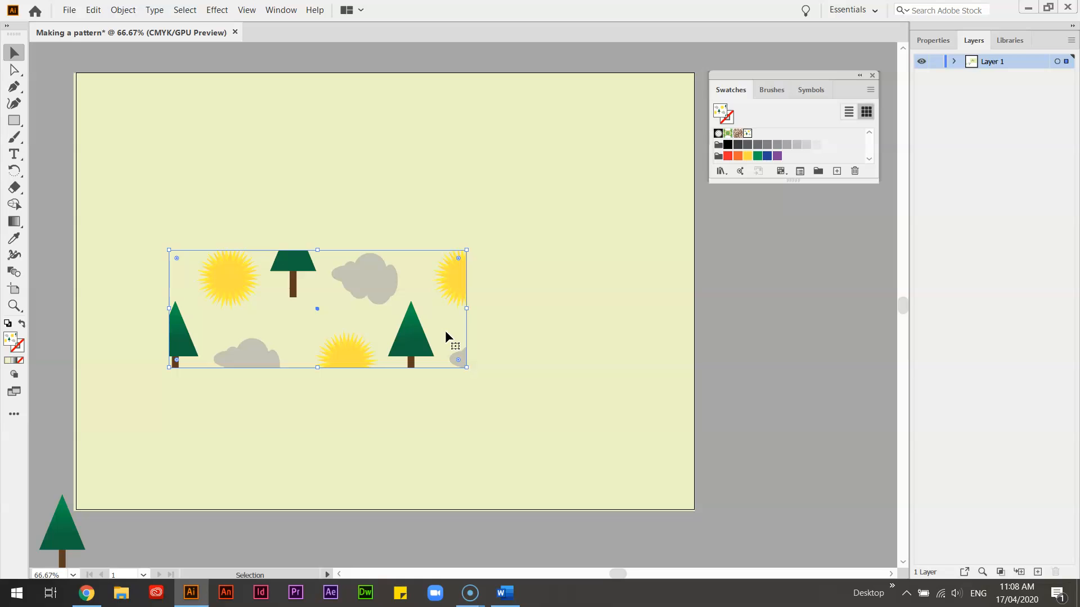
pyautogui.rightClick(450, 356)
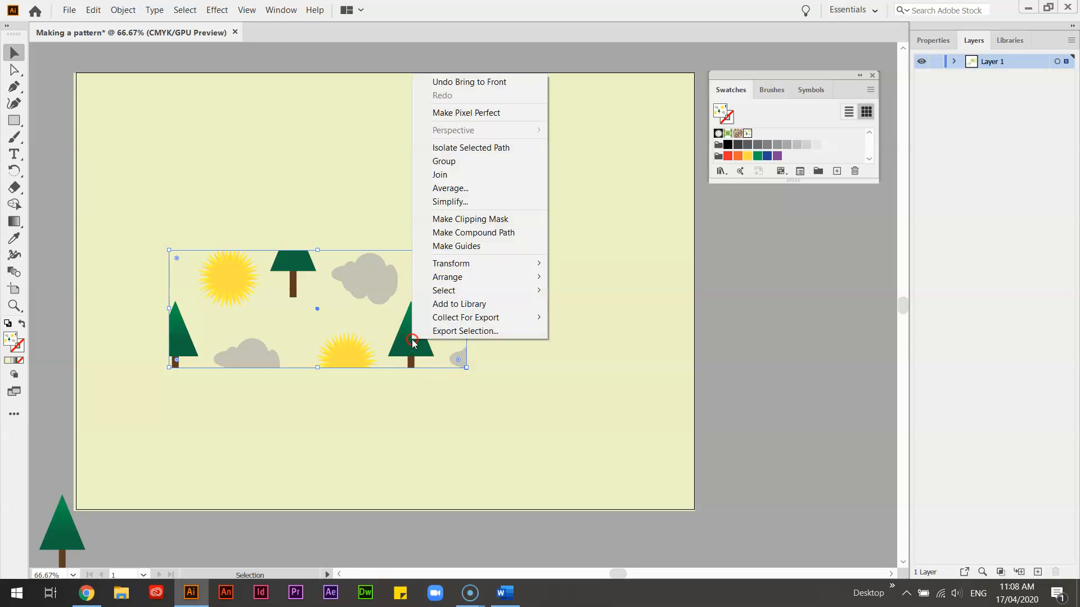
pyautogui.moveTo(476, 278)
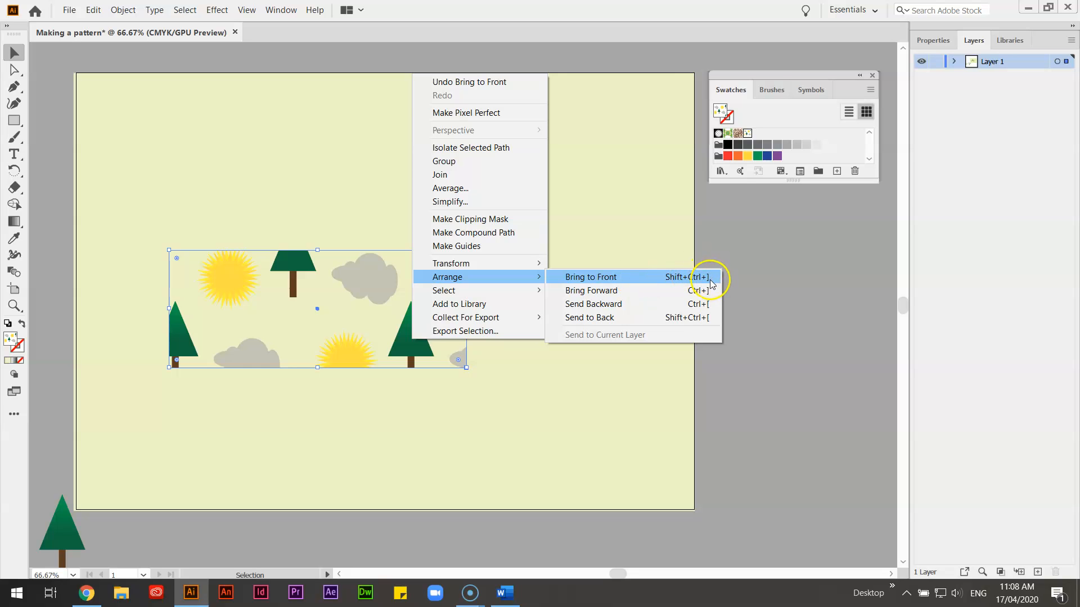
pyautogui.click(765, 239)
# - Stretch the pattern-filled rectangle from both opposite corners so it covers the whole artboard
pyautogui.click(338, 293)
pyautogui.moveTo(167, 249); pyautogui.dragTo(73, 73)
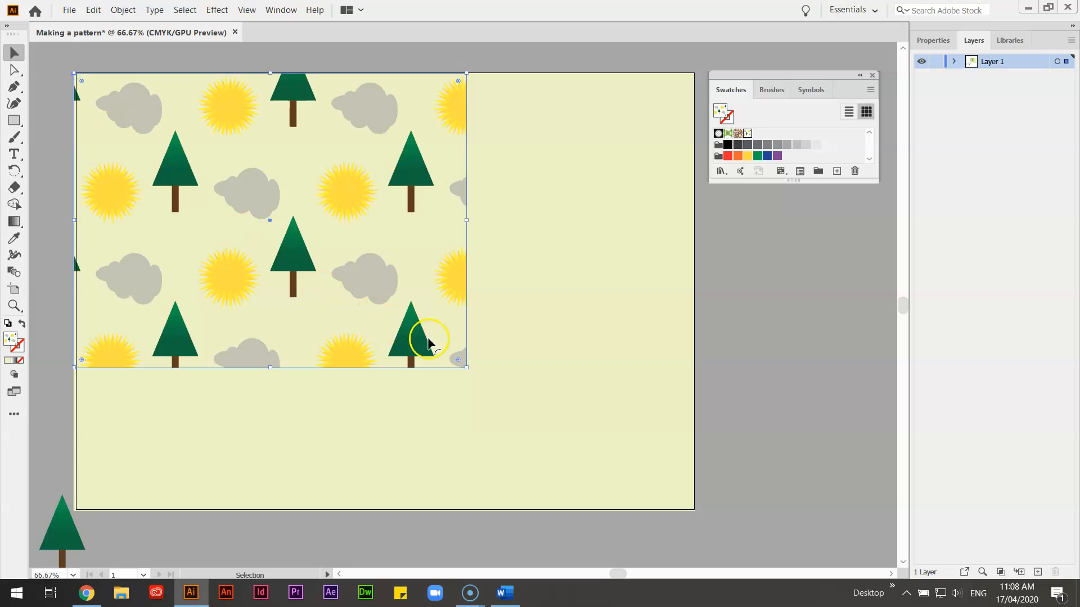
pyautogui.moveTo(464, 366); pyautogui.dragTo(695, 512)
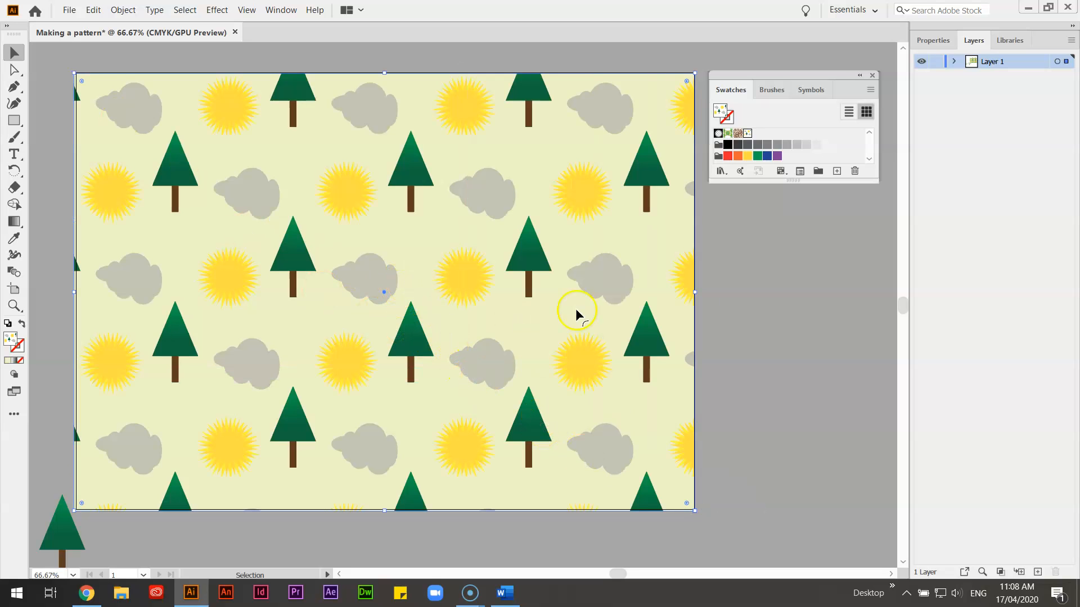
# - Open the sun, cloud and tree pattern swatch for editing and scale its motifs down to about a third of their size
pyautogui.doubleClick(747, 134)
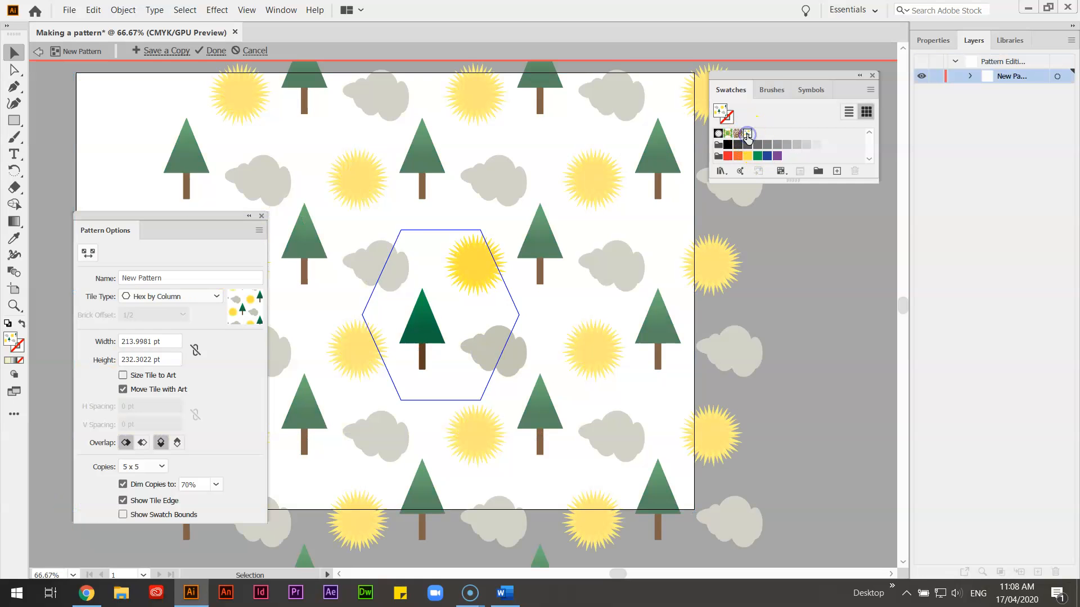
pyautogui.click(422, 308)
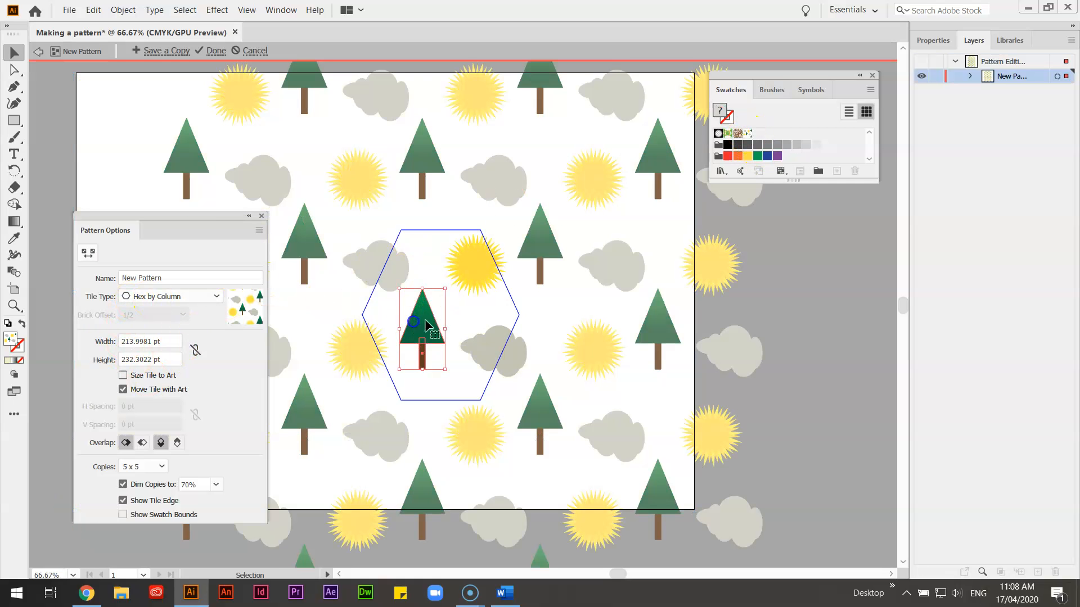
pyautogui.moveTo(533, 382); pyautogui.dragTo(368, 298)
pyautogui.moveTo(368, 298); pyautogui.dragTo(441, 221)
# - Scatter copies of the small suns, clouds and trees irregularly across the hexagonal tile and save the pattern edit
pyautogui.moveTo(438, 277); pyautogui.dragTo(472, 275)
pyautogui.moveTo(407, 267); pyautogui.dragTo(404, 288)
pyautogui.moveTo(427, 337); pyautogui.dragTo(441, 330)
pyautogui.moveTo(399, 332); pyautogui.dragTo(401, 343)
pyautogui.moveTo(369, 308); pyautogui.dragTo(373, 332)
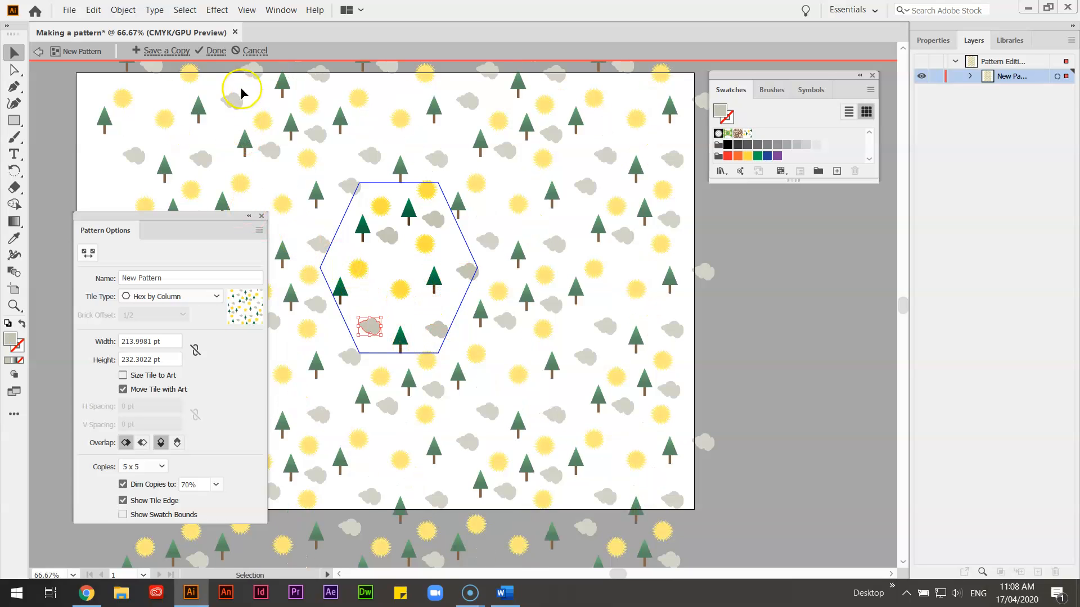
pyautogui.click(211, 53)
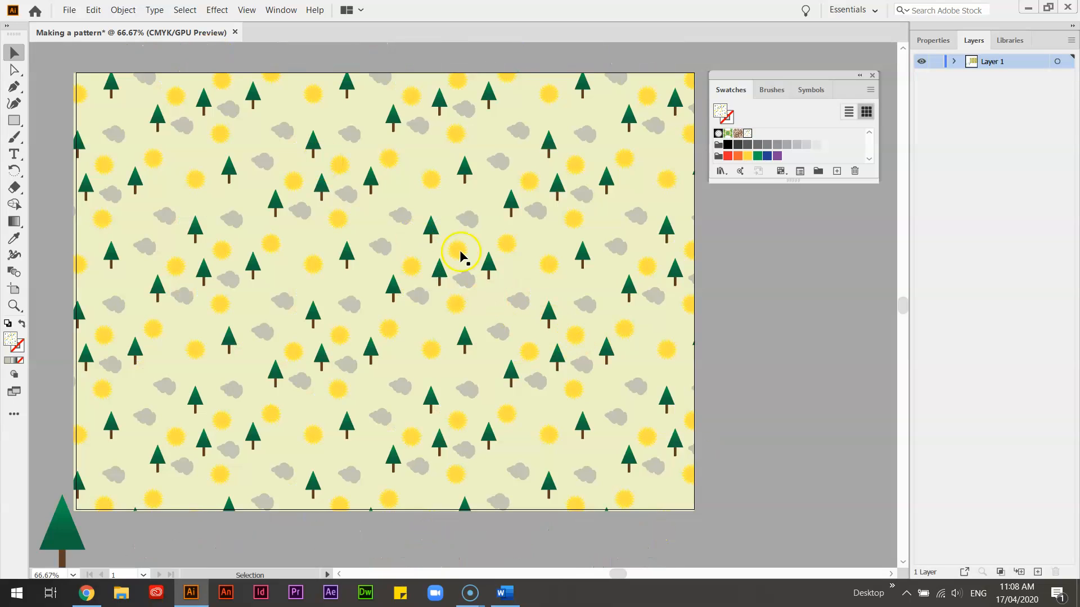